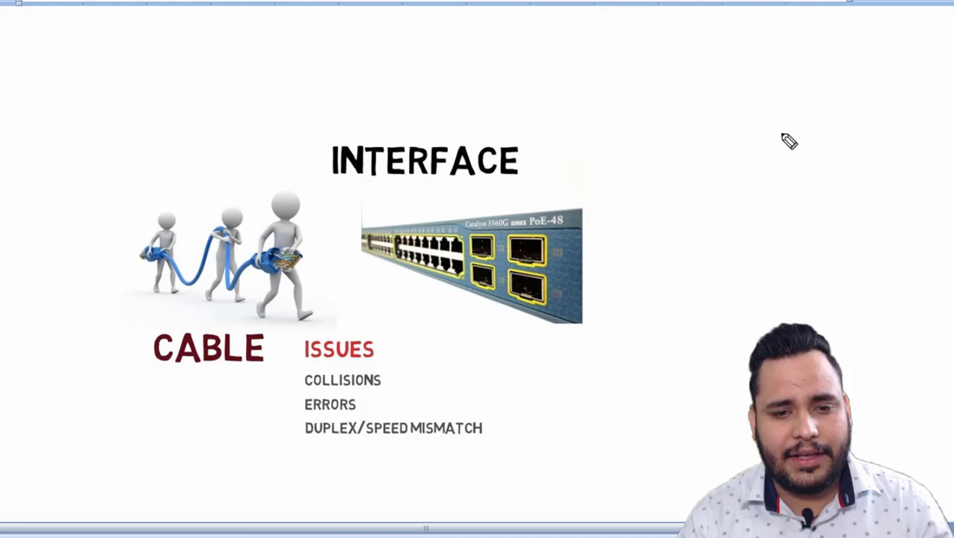
Annotate the slide: tick the issues list, then write and underline 'Collision Mechanism'
{"action": "left_click_drag", "start_coordinate": [515, 402], "coordinate": [564, 380]}
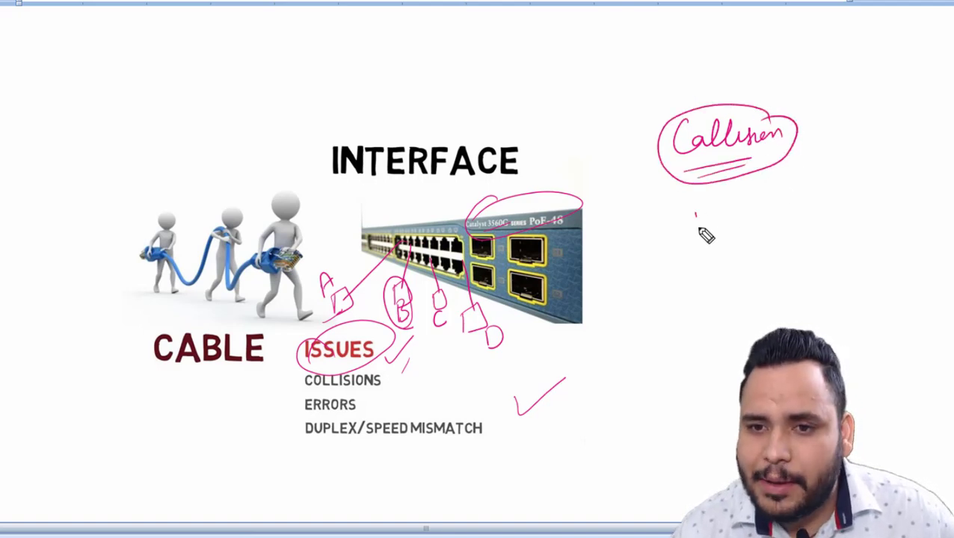
{"action": "mouse_move", "coordinate": [696, 227]}
{"action": "left_mouse_down"}
{"action": "mouse_move", "coordinate": [820, 191]}
{"action": "mouse_move", "coordinate": [795, 244]}
{"action": "left_mouse_up"}
{"action": "left_click", "coordinate": [858, 181]}
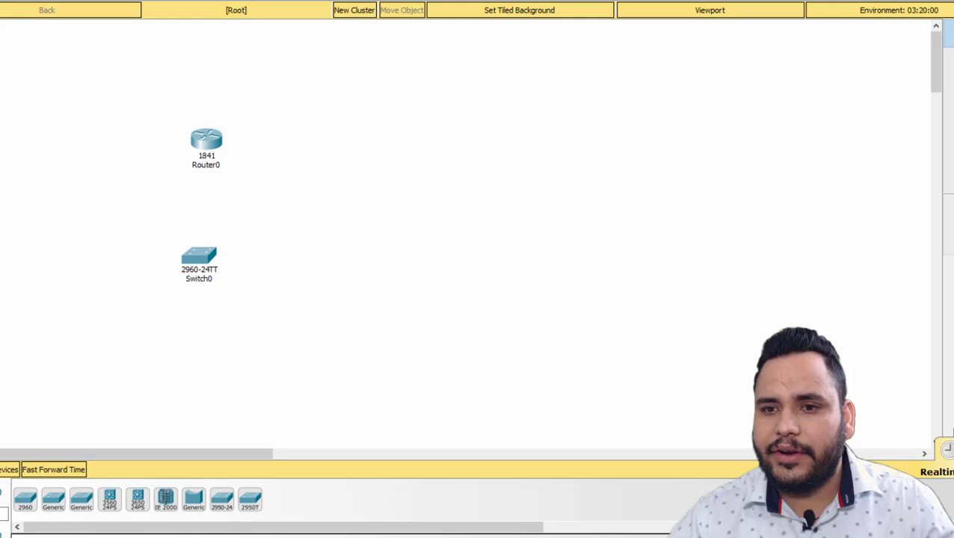
Link Router0 Fa0/0 to Switch0 Fa0/1 with an automatic cable and open Router0's CLI
{"action": "left_click", "coordinate": [6, 499]}
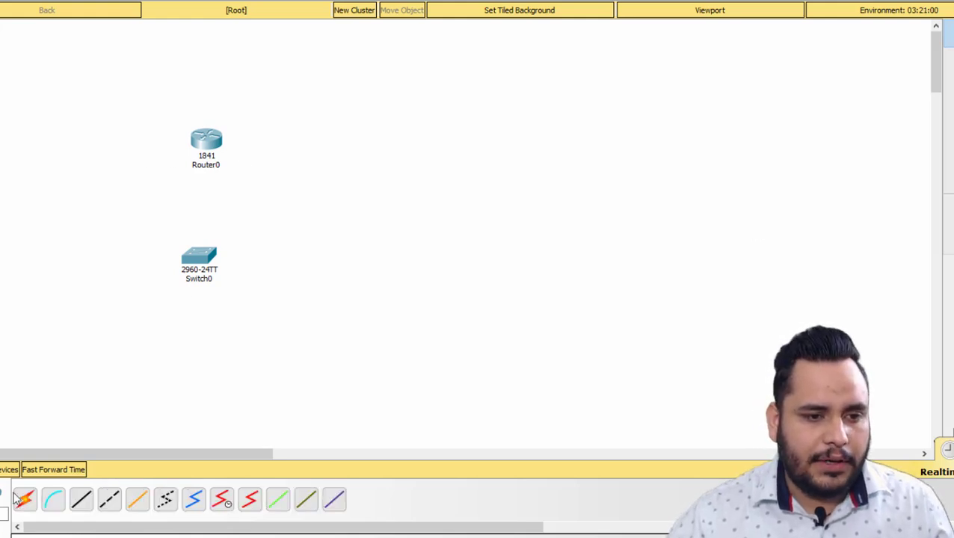
{"action": "left_click", "coordinate": [201, 141]}
{"action": "left_click", "coordinate": [201, 261]}
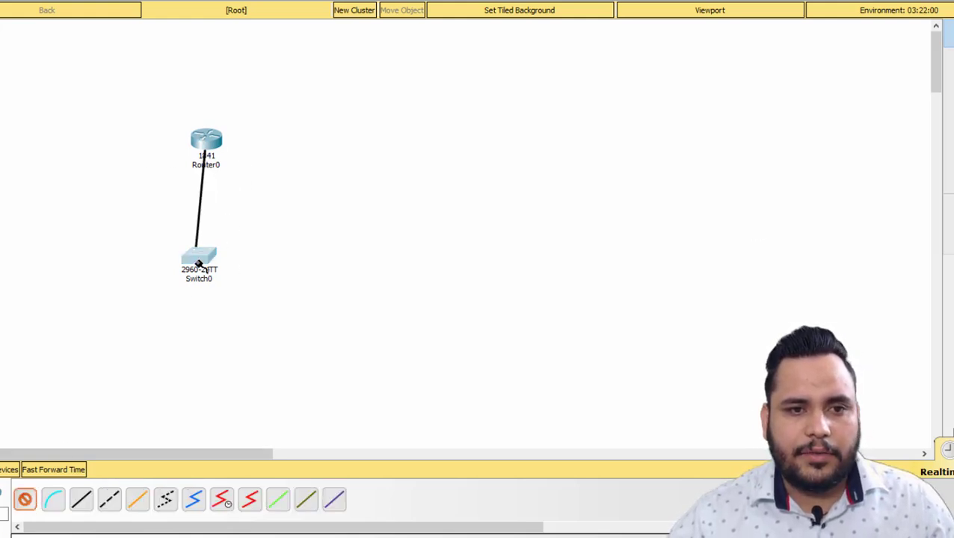
{"action": "left_click", "coordinate": [206, 141]}
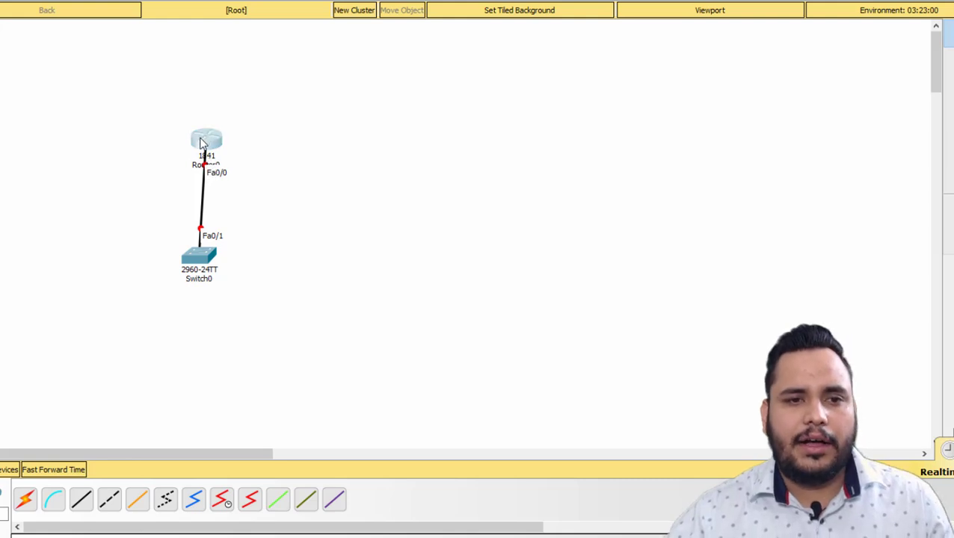
{"action": "left_click", "coordinate": [347, 72]}
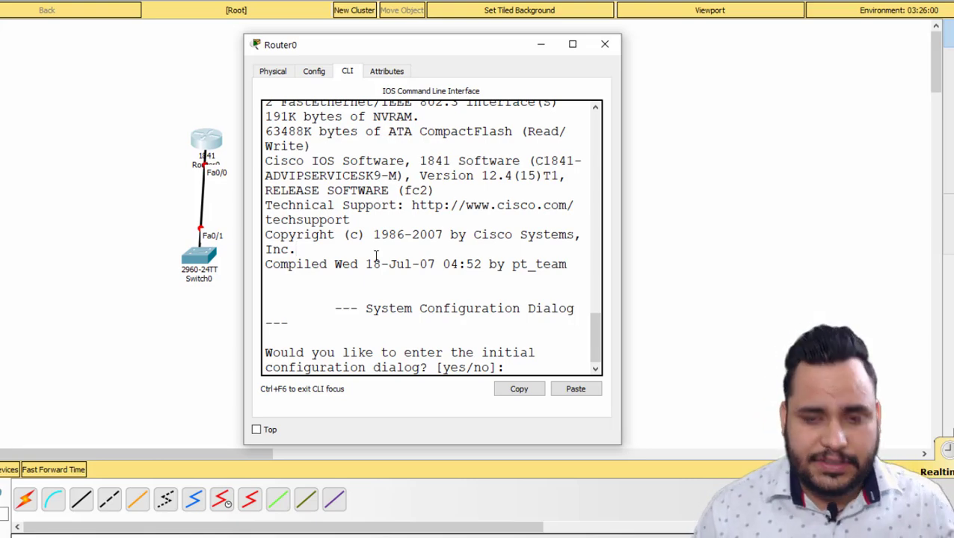
Decline initial setup, enter privileged mode with 'en', and run 'sh ru'
{"action": "type", "text": "no"}
{"action": "key", "text": "Return"}
{"action": "key", "text": "Return"}
{"action": "key", "text": "Return"}
{"action": "type", "text": "en"}
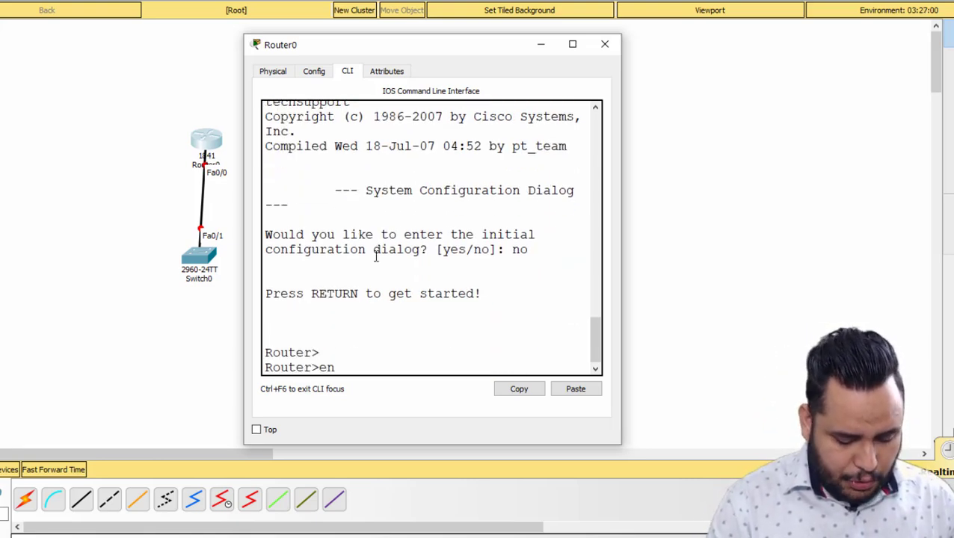
{"action": "key", "text": "Return"}
{"action": "key", "text": "Return"}
{"action": "type", "text": "sh ru"}
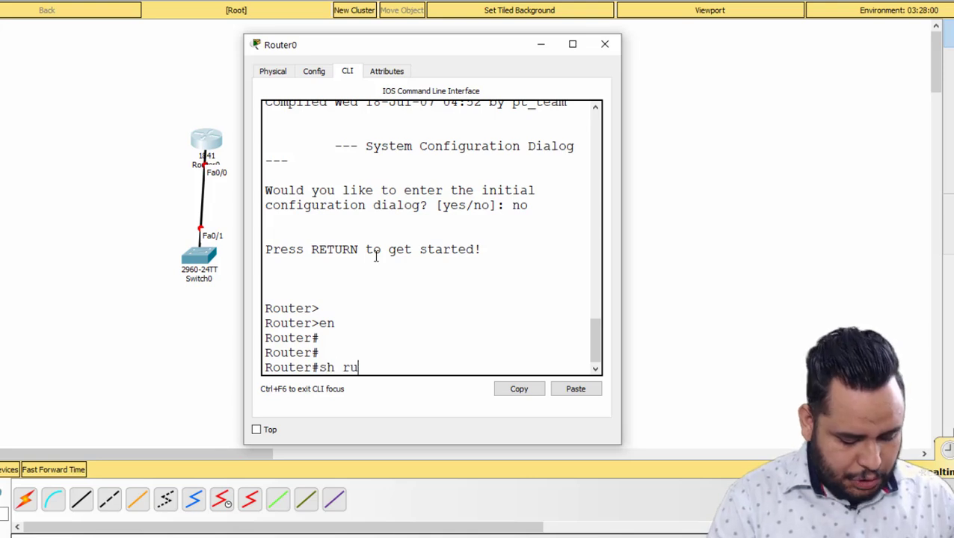
{"action": "key", "text": "Return"}
Page to FastEthernet0/0 and highlight its duplex auto and speed auto lines
{"action": "key", "text": "Return"}
{"action": "key", "text": "Return"}
{"action": "key", "text": "Return"}
{"action": "key", "text": "Return"}
{"action": "key", "text": "Return"}
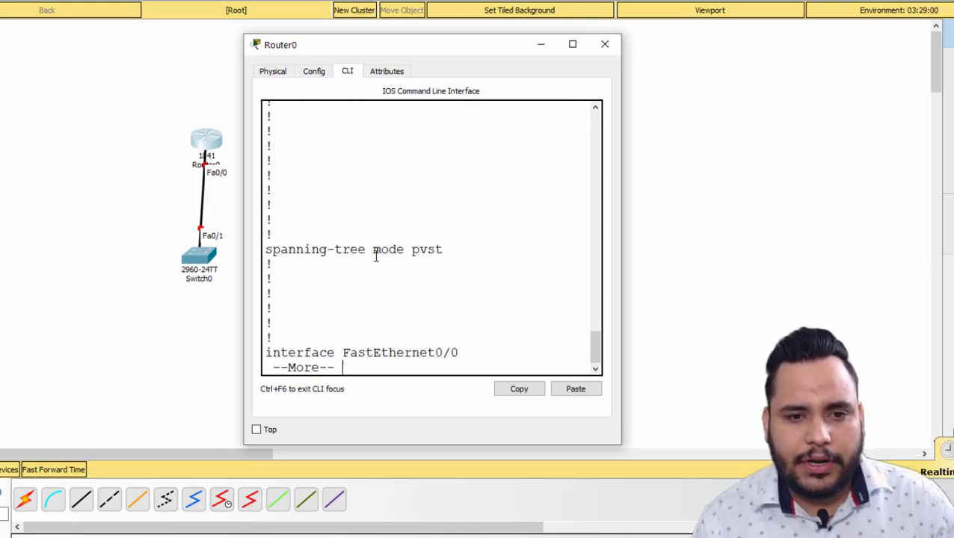
{"action": "key", "text": "Return"}
{"action": "key", "text": "Return"}
{"action": "key", "text": "Return"}
{"action": "key", "text": "Return"}
{"action": "key", "text": "Return"}
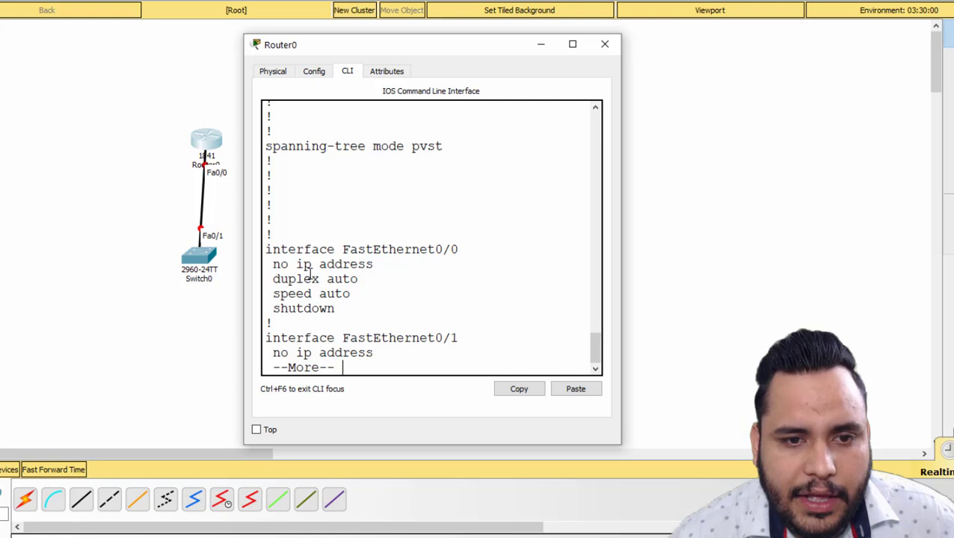
{"action": "left_click_drag", "start_coordinate": [280, 249], "coordinate": [459, 249]}
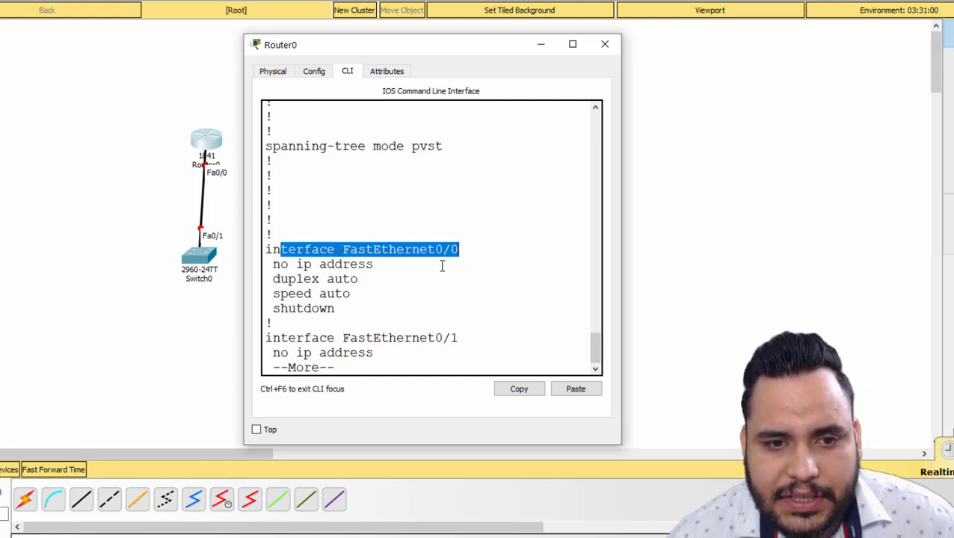
{"action": "left_click_drag", "start_coordinate": [272, 278], "coordinate": [364, 292]}
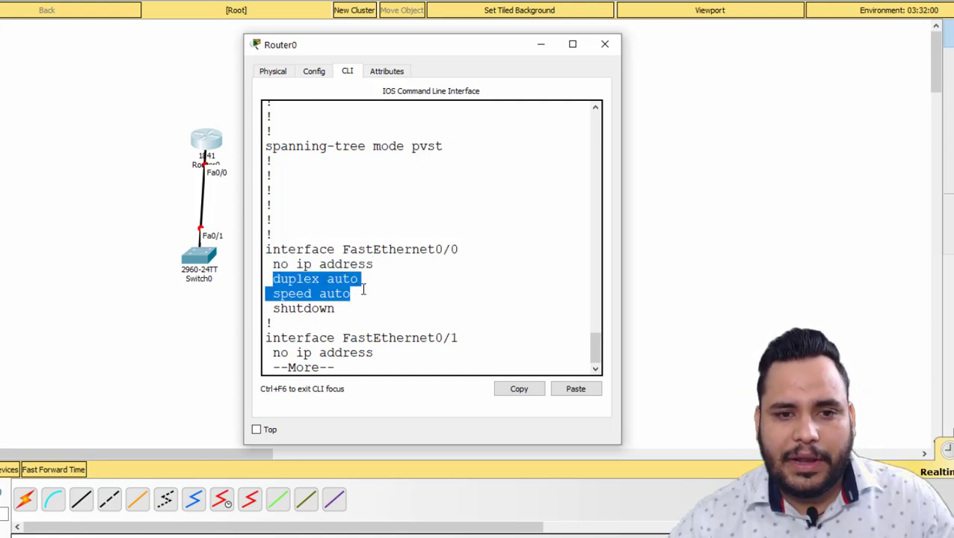
{"action": "left_click", "coordinate": [315, 297]}
Enter interface FastEthernet0/0 configuration and assign 192.168.1.1 255.255.255.0
{"action": "key", "text": "q"}
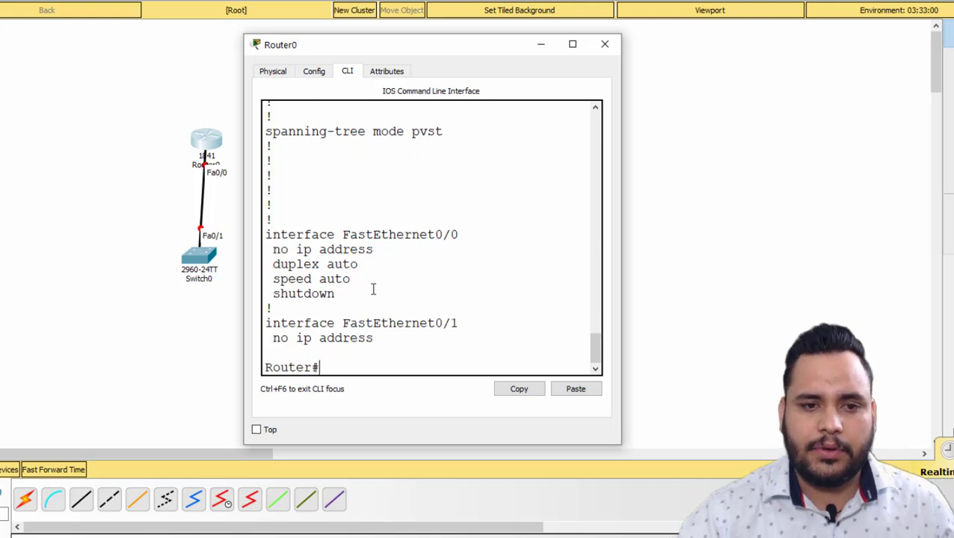
{"action": "type", "text": "conf"}
{"action": "key", "text": "Return"}
{"action": "key", "text": "Return"}
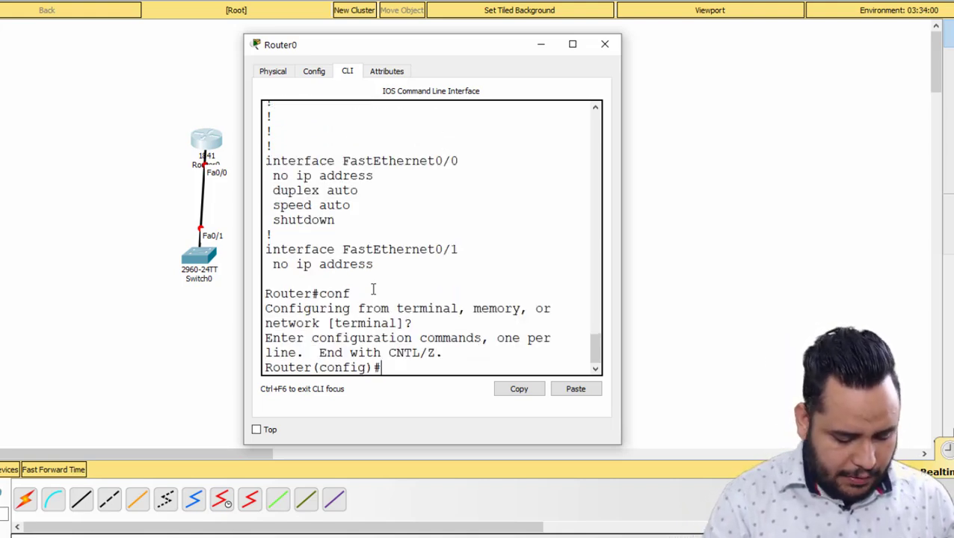
{"action": "type", "text": "int fa 0/"}
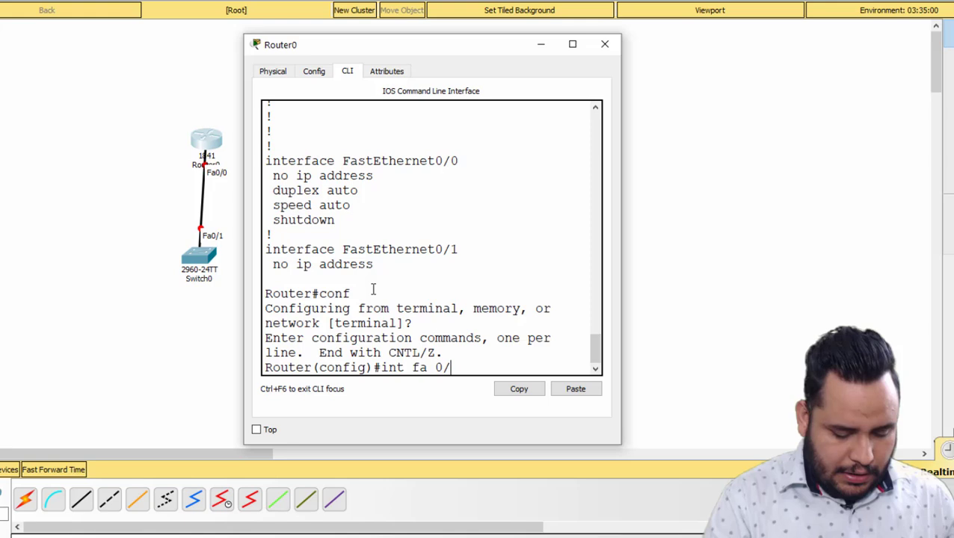
{"action": "type", "text": "0"}
{"action": "key", "text": "Return"}
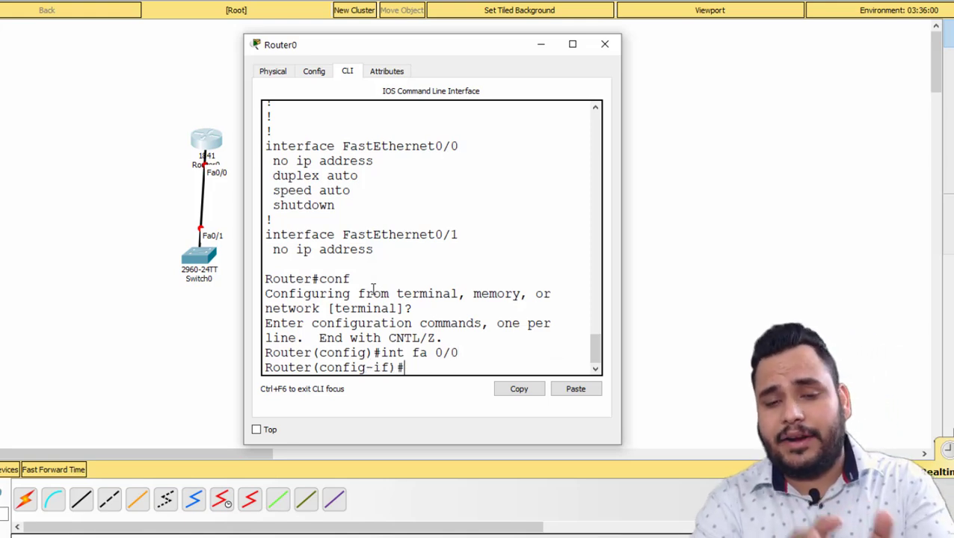
{"action": "type", "text": "ip"}
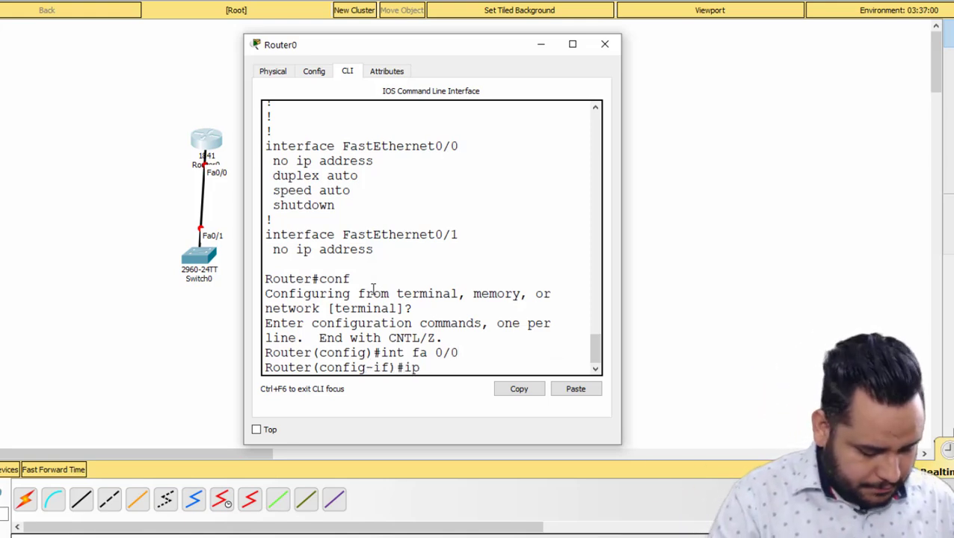
{"action": "type", "text": " add 192.16"}
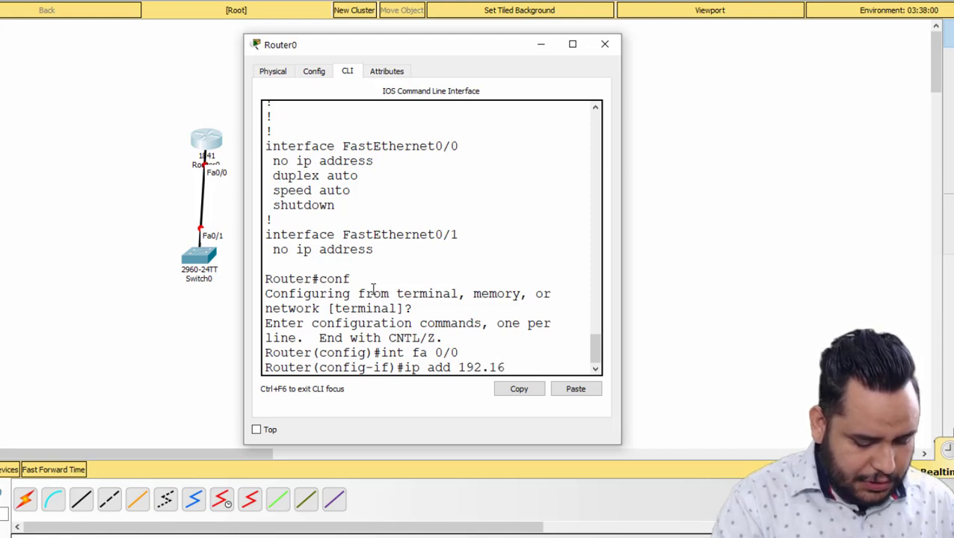
{"action": "type", "text": "8.1.1 255"}
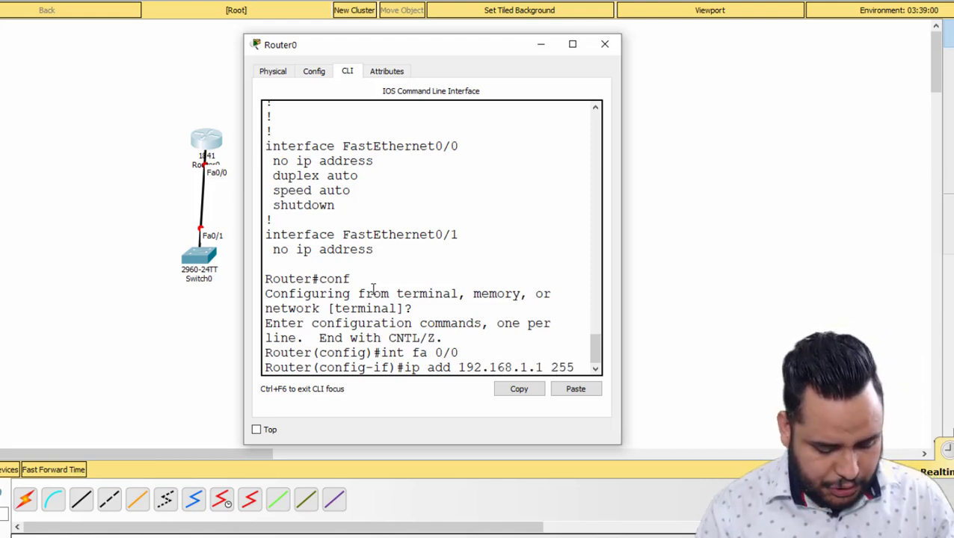
{"action": "type", "text": ".255.255.0"}
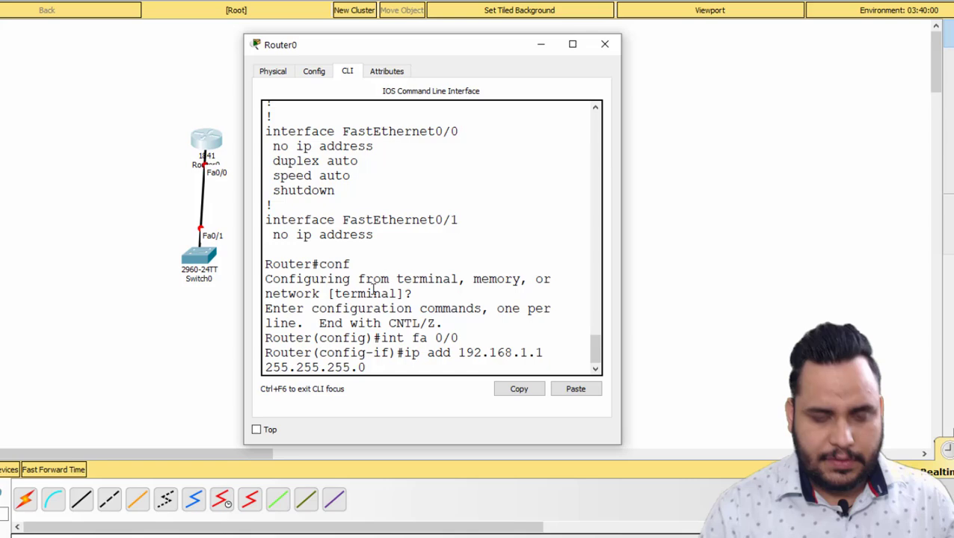
{"action": "key", "text": "Return"}
Enable Fa0/0 with 'no shutdown', then return to global configuration mode
{"action": "type", "text": "no shu"}
{"action": "key", "text": "Tab"}
{"action": "key", "text": "Return"}
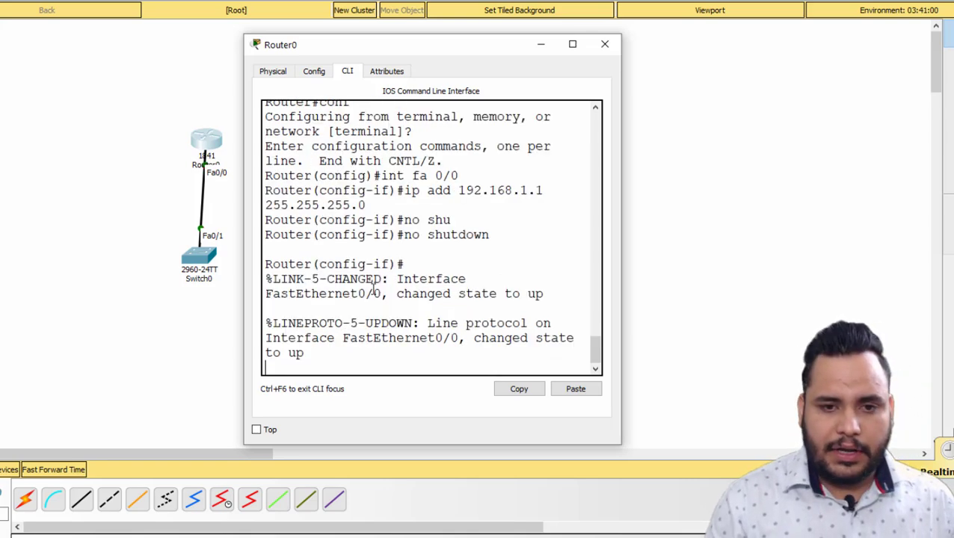
{"action": "key", "text": "Return"}
{"action": "key", "text": "Return"}
{"action": "key", "text": "Return"}
{"action": "key", "text": "Return"}
{"action": "key", "text": "ctrl+z"}
{"action": "key", "text": "ctrl+z"}
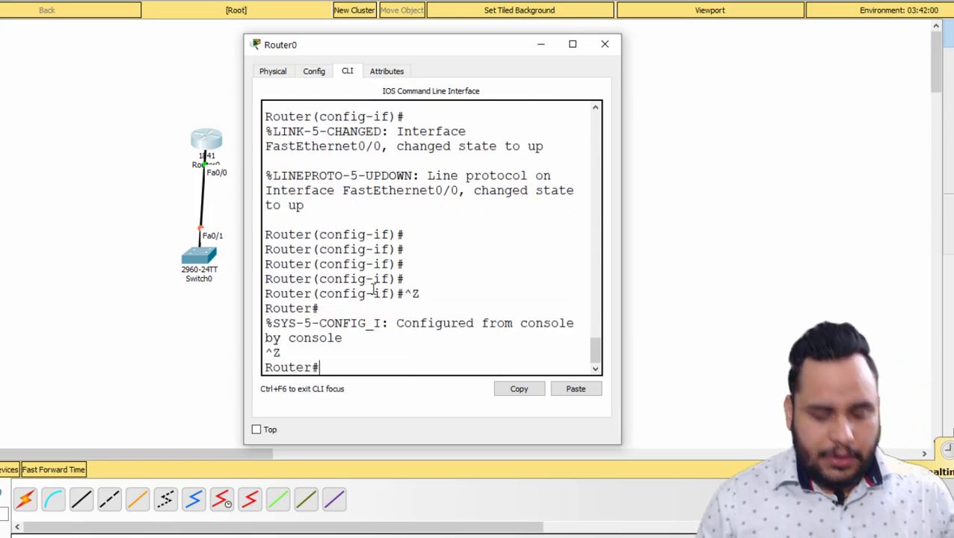
{"action": "type", "text": "conf"}
{"action": "key", "text": "Return"}
{"action": "key", "text": "Return"}
{"action": "key", "text": "Return"}
{"action": "key", "text": "Return"}
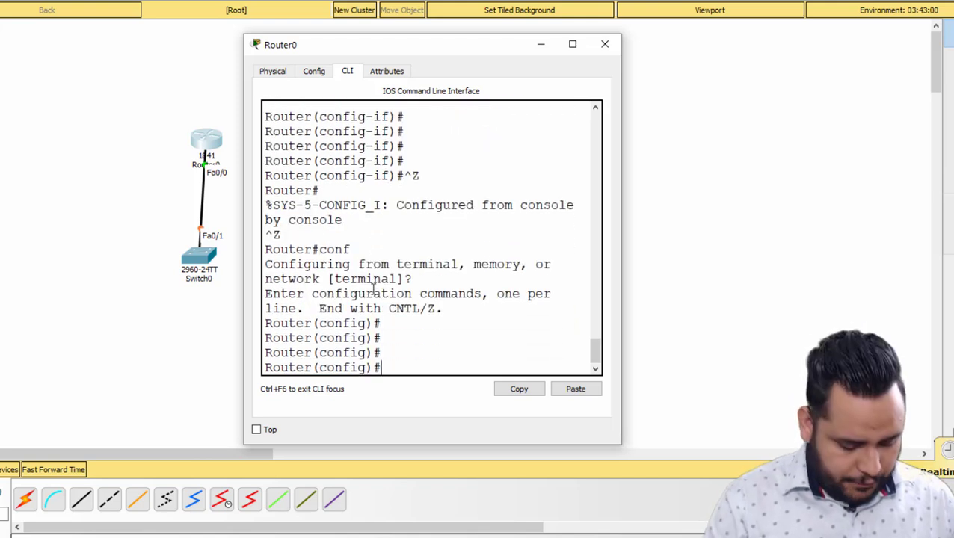
Re-enter interface Fa0/0 and list the available speed options with 'speed ?'
{"action": "type", "text": "int fa 0"}
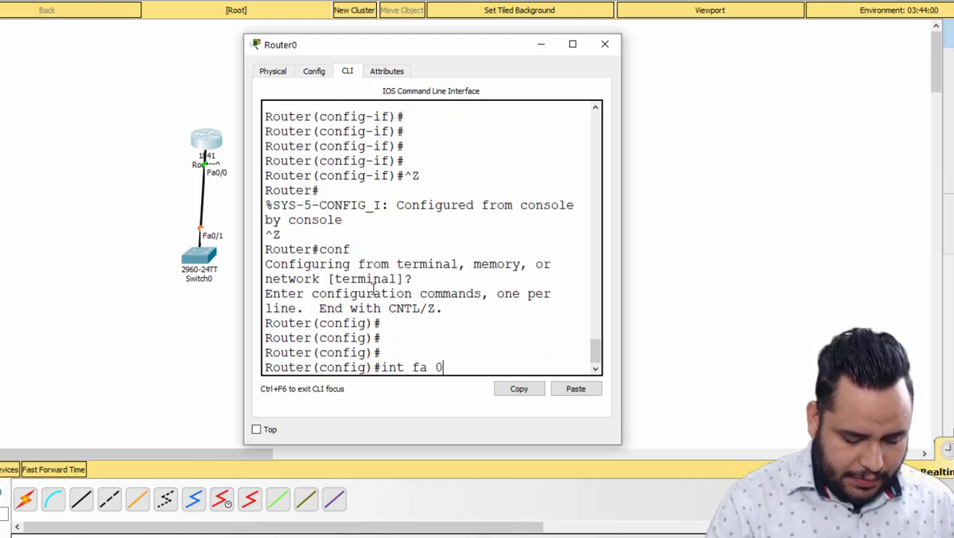
{"action": "type", "text": "/0"}
{"action": "key", "text": "Return"}
{"action": "type", "text": "sp"}
{"action": "key", "text": "Tab"}
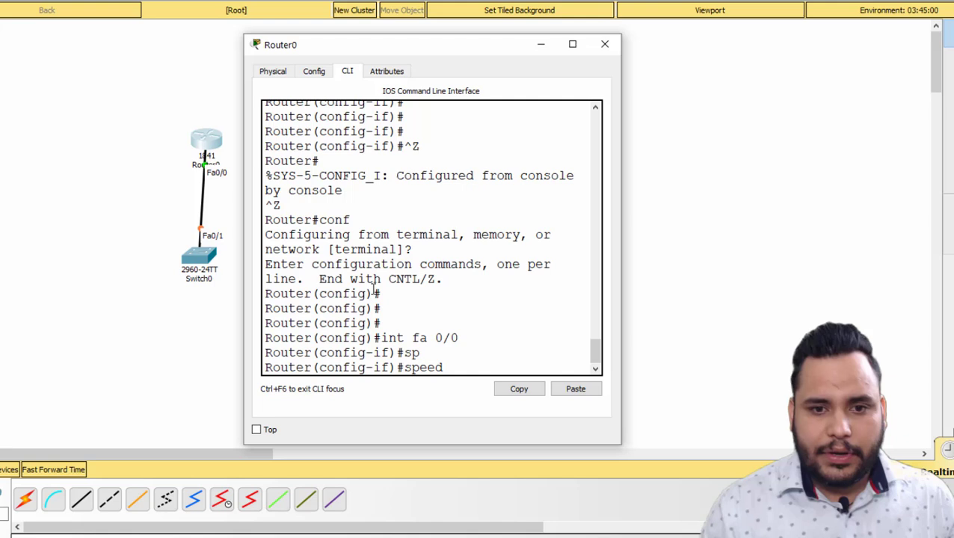
{"action": "type", "text": "?"}
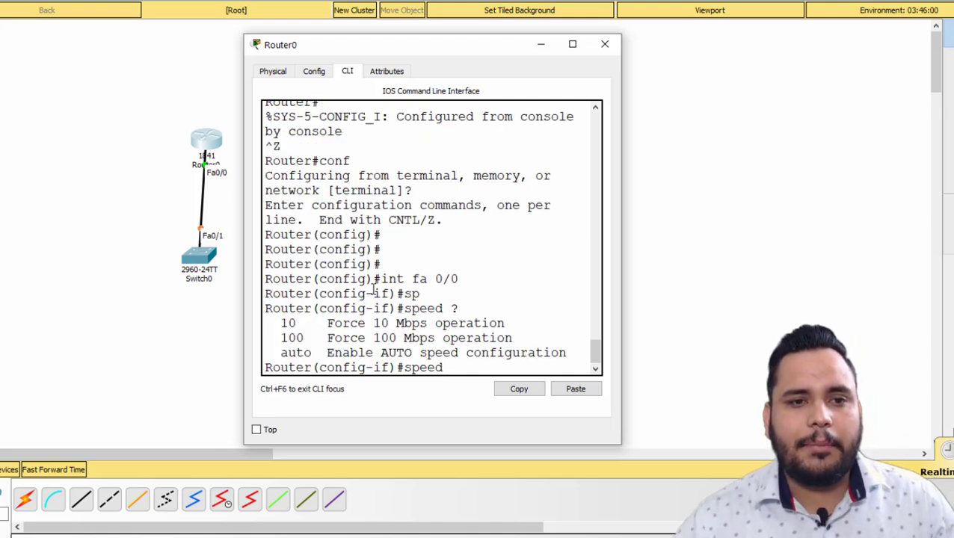
Highlight the speed command and 10 Mbps option, then start entering speed 100
{"action": "left_click_drag", "start_coordinate": [450, 367], "coordinate": [396, 367]}
{"action": "left_click_drag", "start_coordinate": [282, 323], "coordinate": [296, 323]}
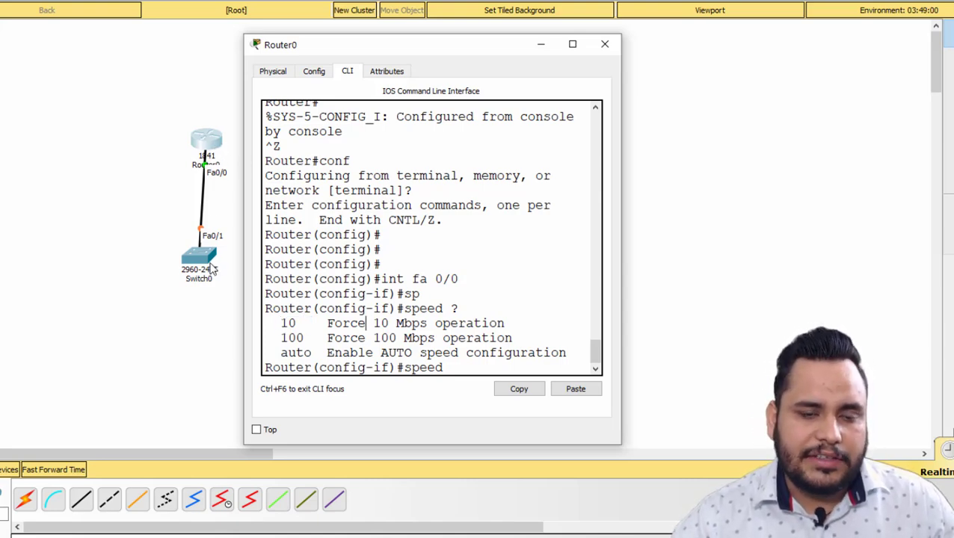
{"action": "left_click_drag", "start_coordinate": [375, 323], "coordinate": [505, 323]}
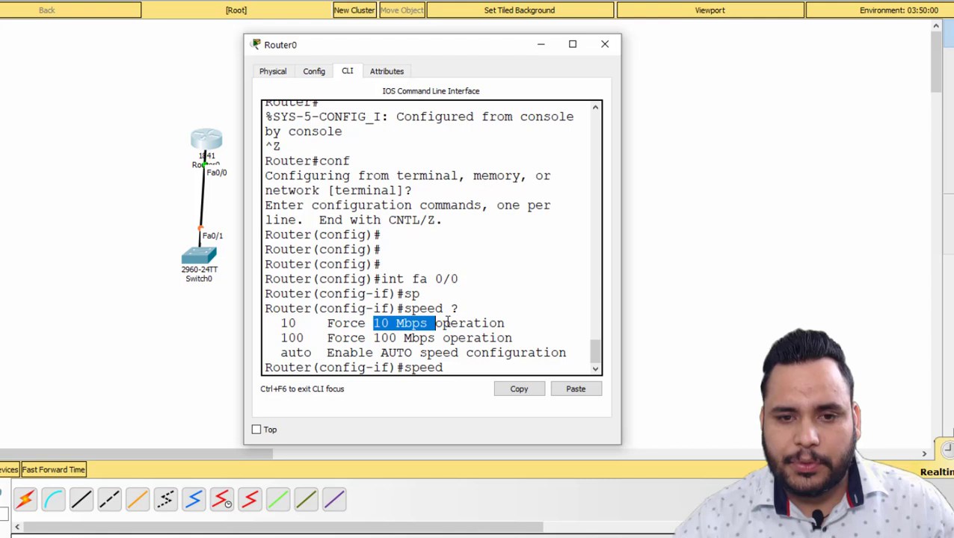
{"action": "left_click", "coordinate": [346, 344]}
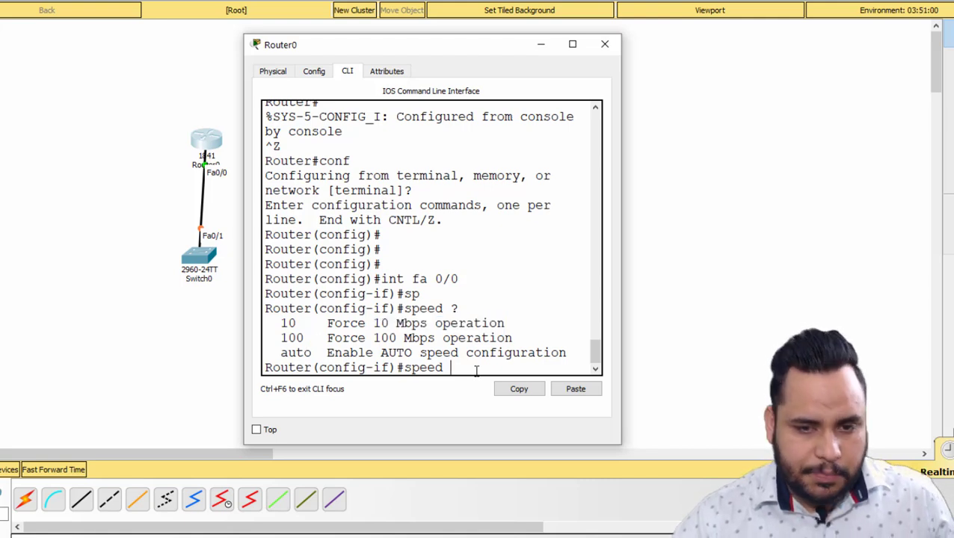
{"action": "type", "text": "1"}
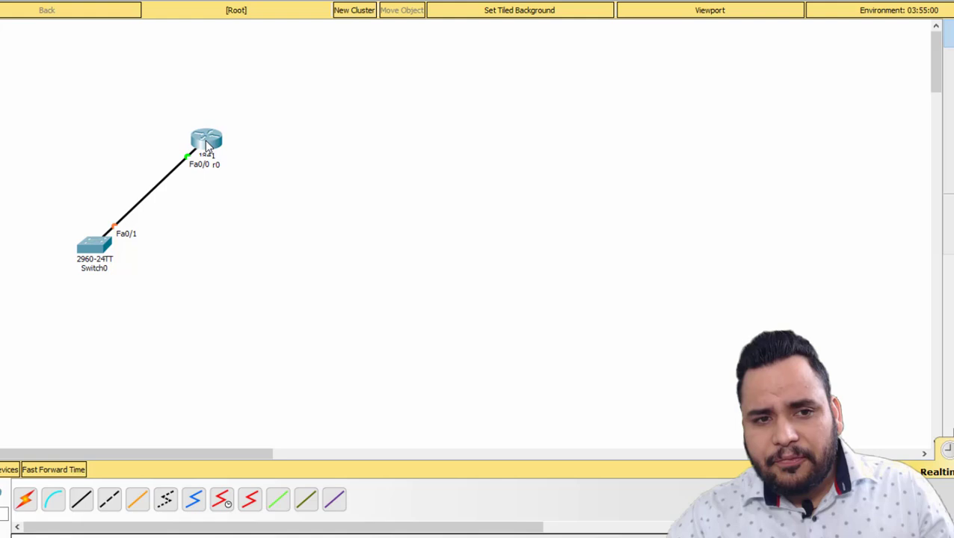
Delete Switch0 along with its link to Router0
{"action": "mouse_move", "coordinate": [54, 225]}
{"action": "left_mouse_down"}
{"action": "mouse_move", "coordinate": [85, 288]}
{"action": "mouse_move", "coordinate": [116, 287]}
{"action": "left_mouse_up"}
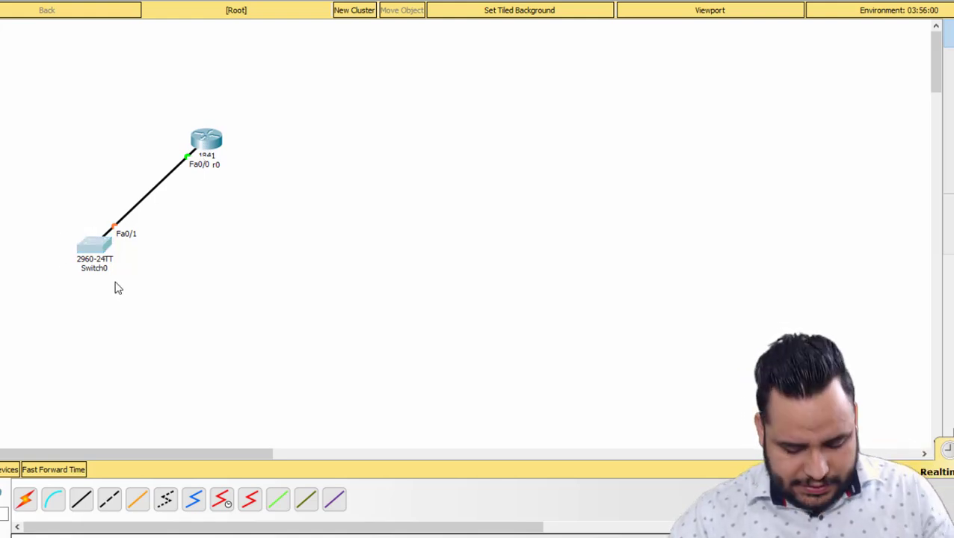
{"action": "key", "text": "Delete"}
{"action": "key", "text": "Return"}
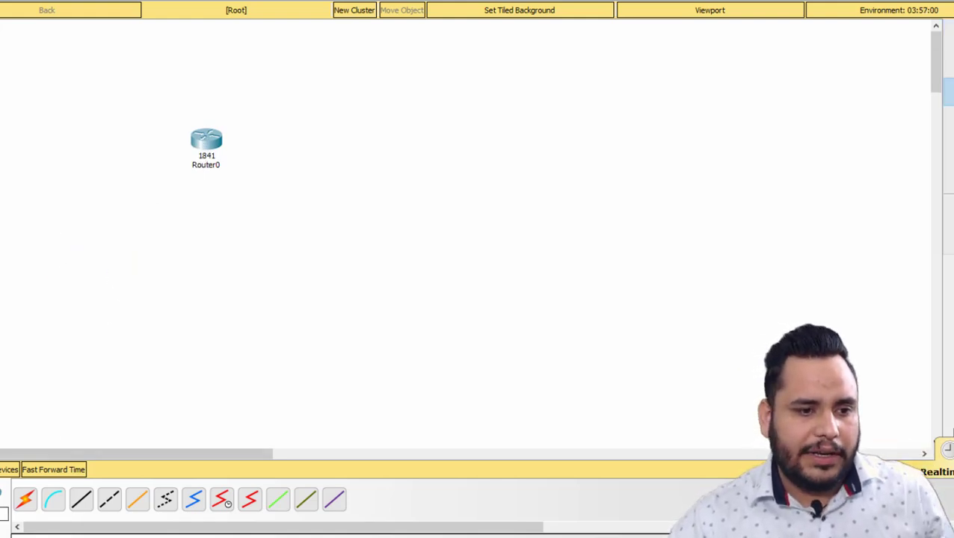
Add an 1841 router, Router2, and cable its Fa0/0 to Router0's Fa0/0
{"action": "left_click", "coordinate": [6, 508]}
{"action": "left_click_drag", "start_coordinate": [26, 511], "coordinate": [81, 245]}
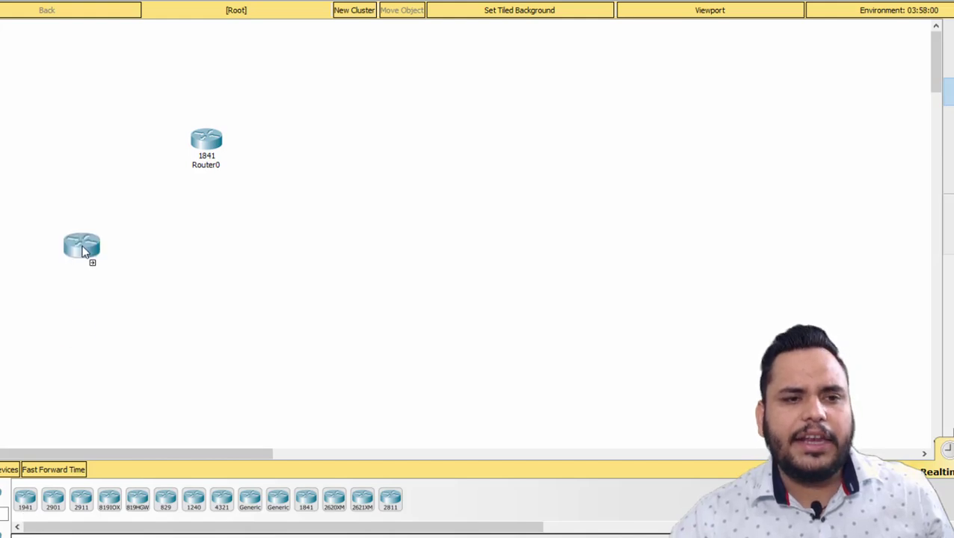
{"action": "key", "text": "ctrl+z"}
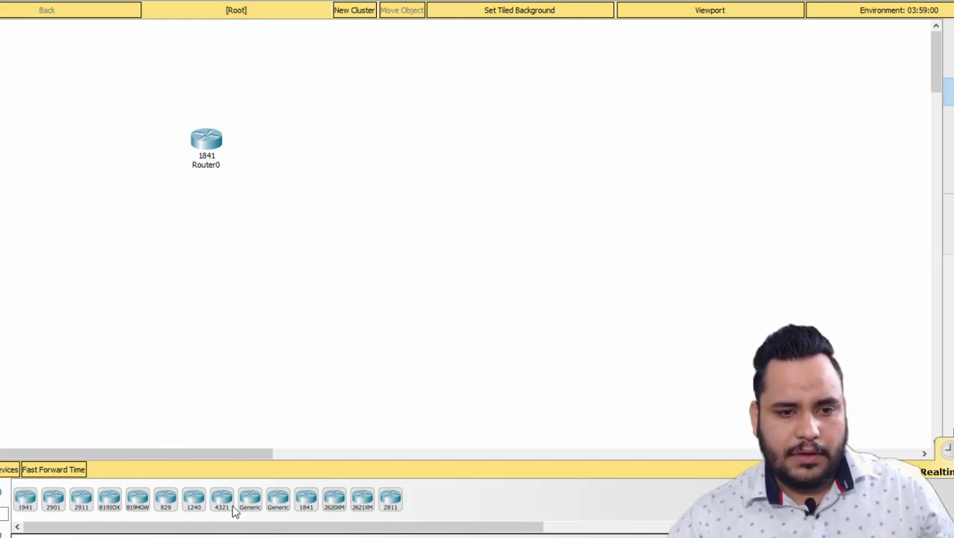
{"action": "left_click_drag", "start_coordinate": [307, 499], "coordinate": [115, 237]}
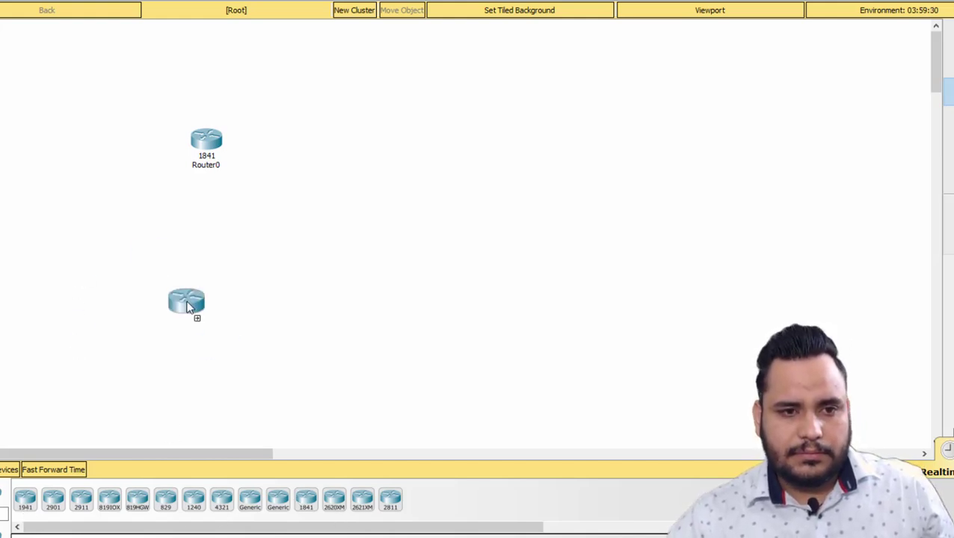
{"action": "left_click", "coordinate": [6, 500]}
{"action": "left_click", "coordinate": [202, 147]}
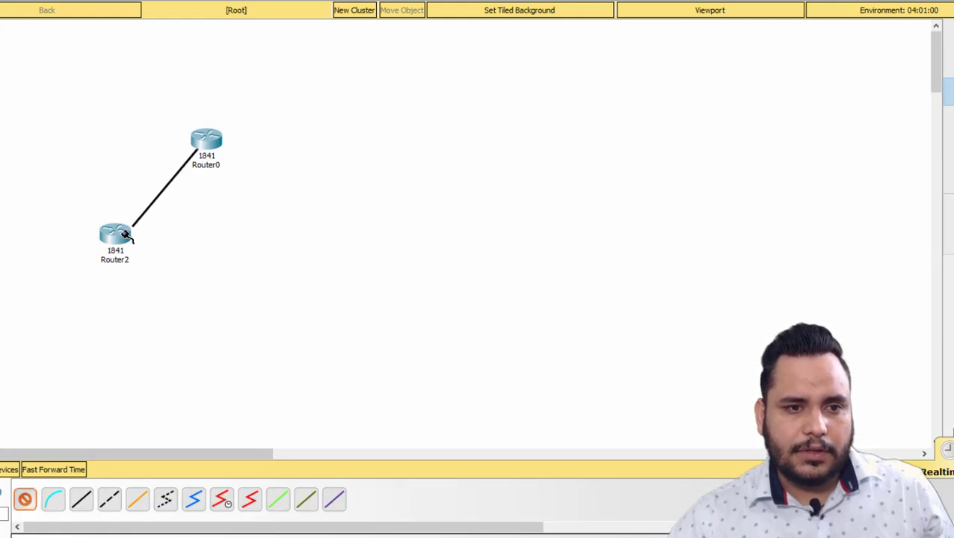
{"action": "left_click", "coordinate": [118, 234]}
Turn on Router2's FastEthernet0/0 port in its Config settings and close the window
{"action": "left_click", "coordinate": [118, 238]}
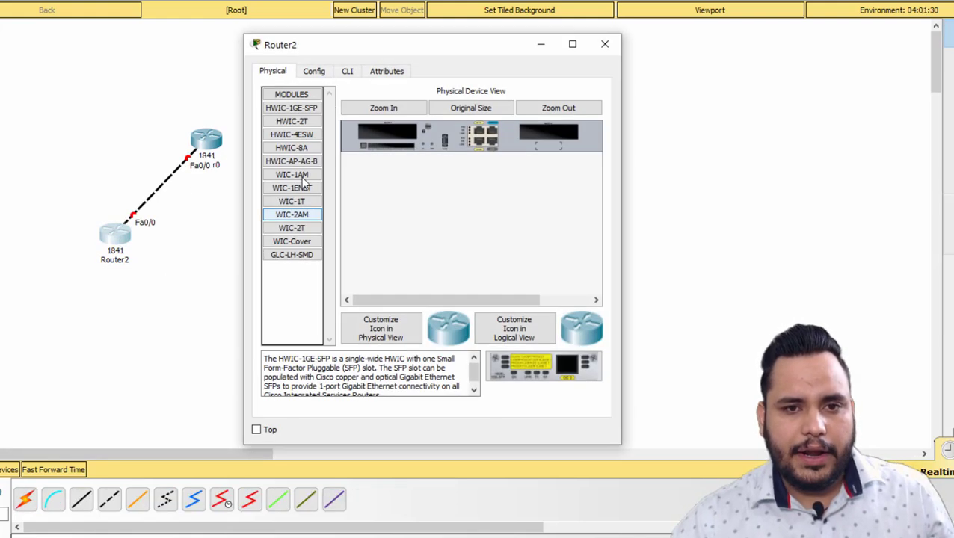
{"action": "left_click", "coordinate": [346, 75]}
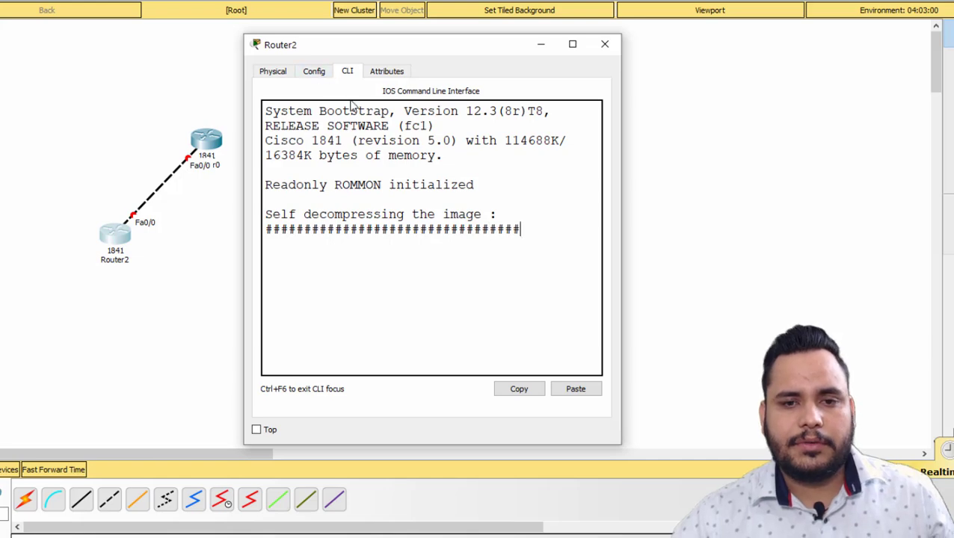
{"action": "left_click", "coordinate": [304, 74]}
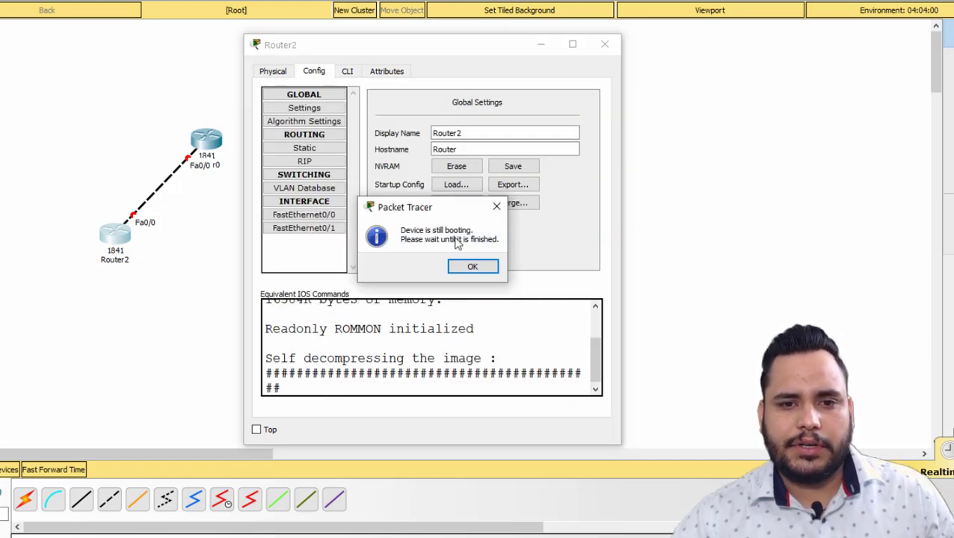
{"action": "left_click", "coordinate": [457, 266]}
{"action": "left_click", "coordinate": [314, 72]}
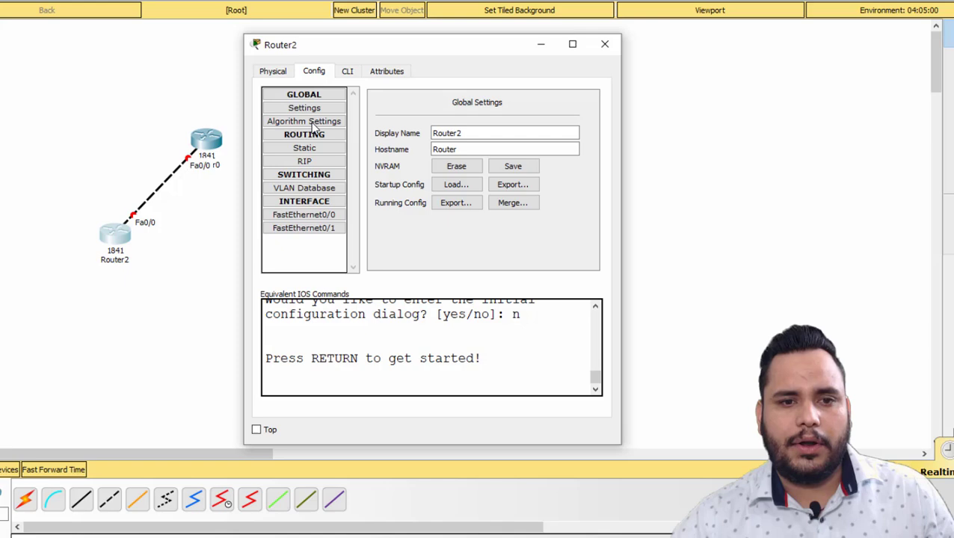
{"action": "left_click", "coordinate": [314, 215]}
{"action": "left_click", "coordinate": [581, 106]}
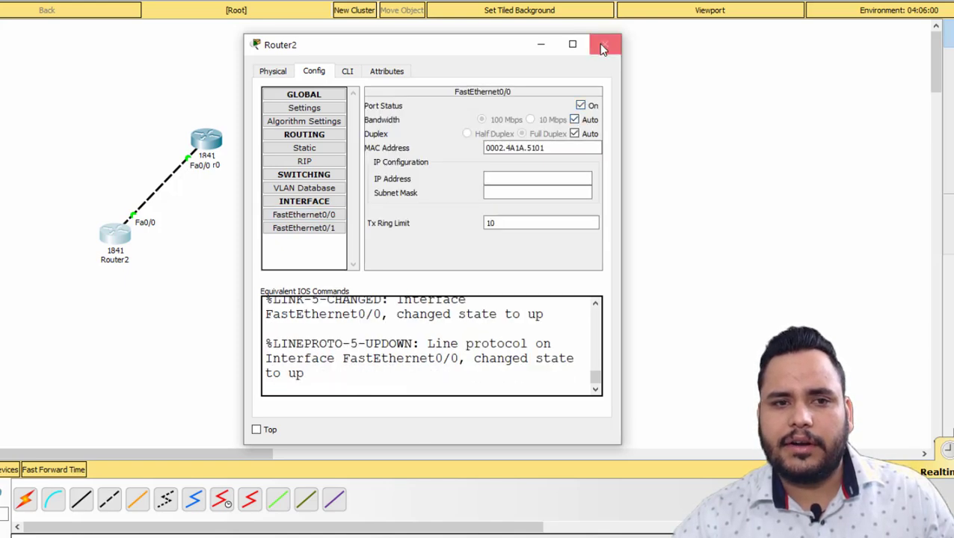
{"action": "left_click", "coordinate": [604, 44]}
Fast-forward time and reapply 'speed 100' on Router0's Fa0/0
{"action": "left_click", "coordinate": [51, 472]}
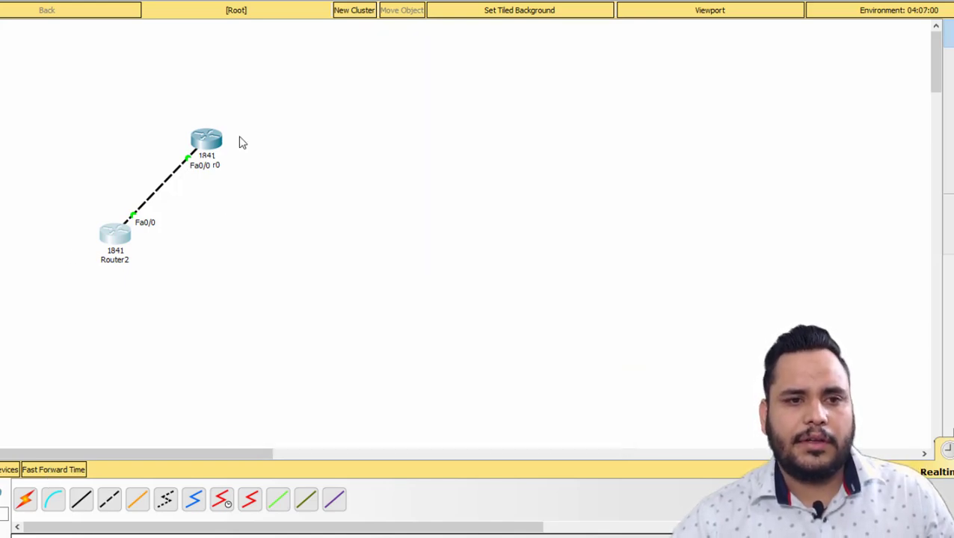
{"action": "left_click", "coordinate": [211, 144]}
{"action": "key", "text": "Return"}
{"action": "key", "text": "Return"}
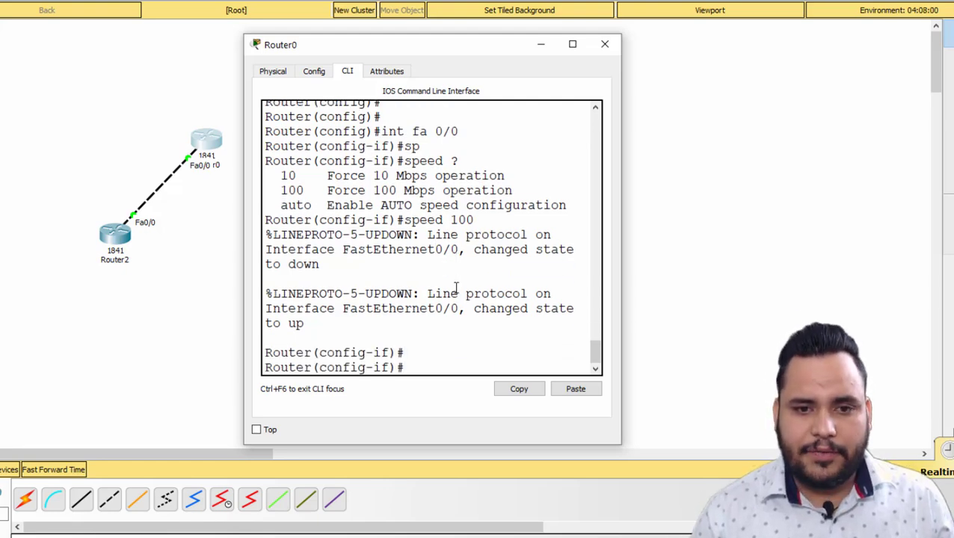
{"action": "key", "text": "Up"}
{"action": "key", "text": "Return"}
{"action": "key", "text": "Return"}
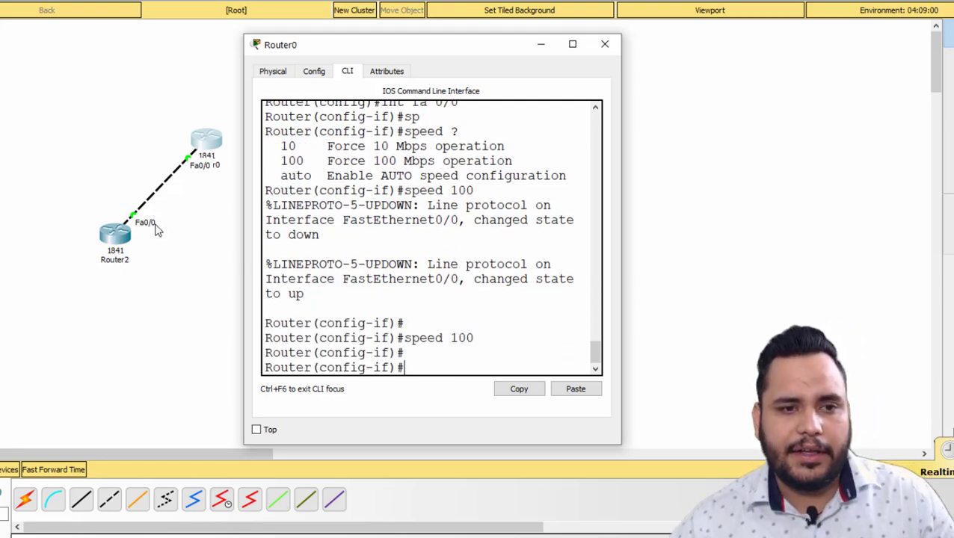
{"action": "left_click", "coordinate": [118, 238]}
Set Router2's FastEthernet0/0 speed to 10 Mbps in its CLI
{"action": "left_click", "coordinate": [348, 72]}
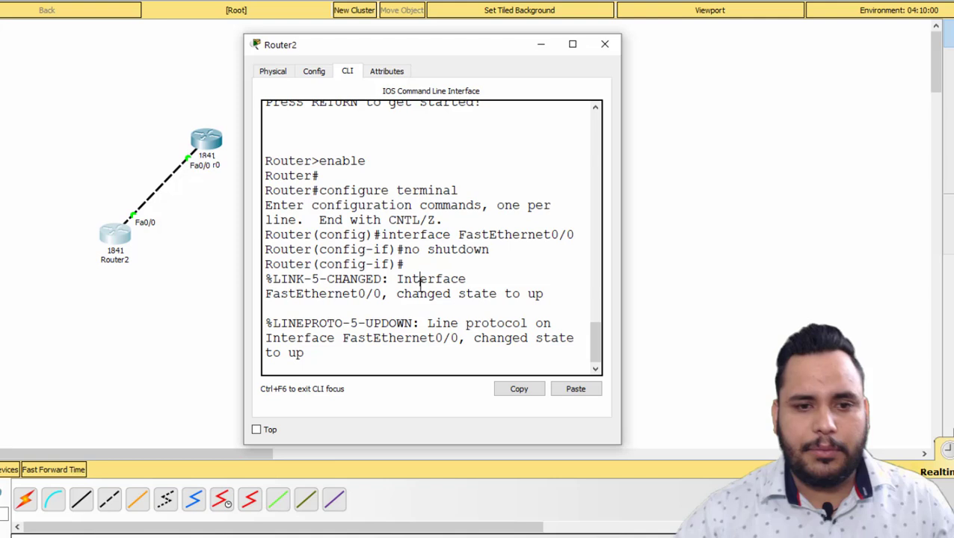
{"action": "key", "text": "Return"}
{"action": "key", "text": "Return"}
{"action": "key", "text": "Up"}
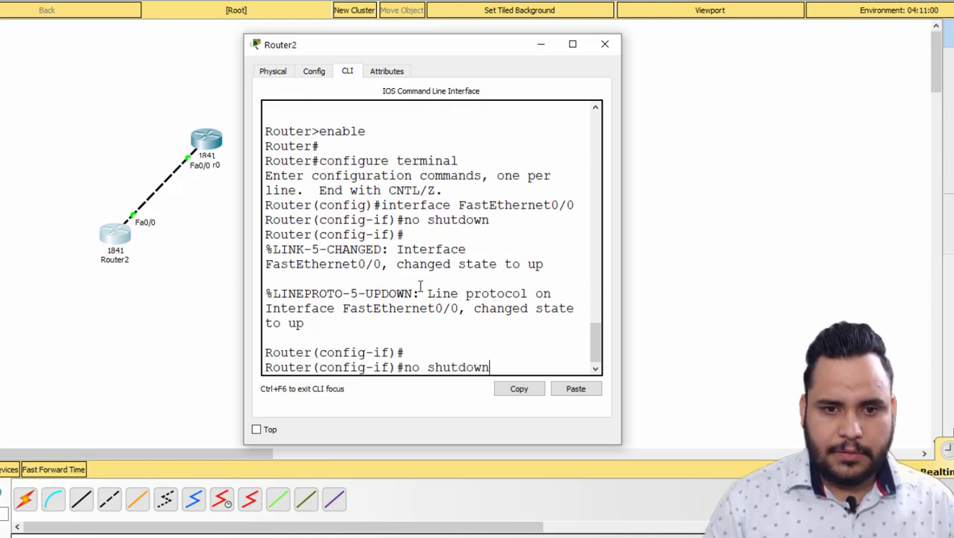
{"action": "key", "text": "Up"}
{"action": "key", "text": "Return"}
{"action": "type", "text": "s"}
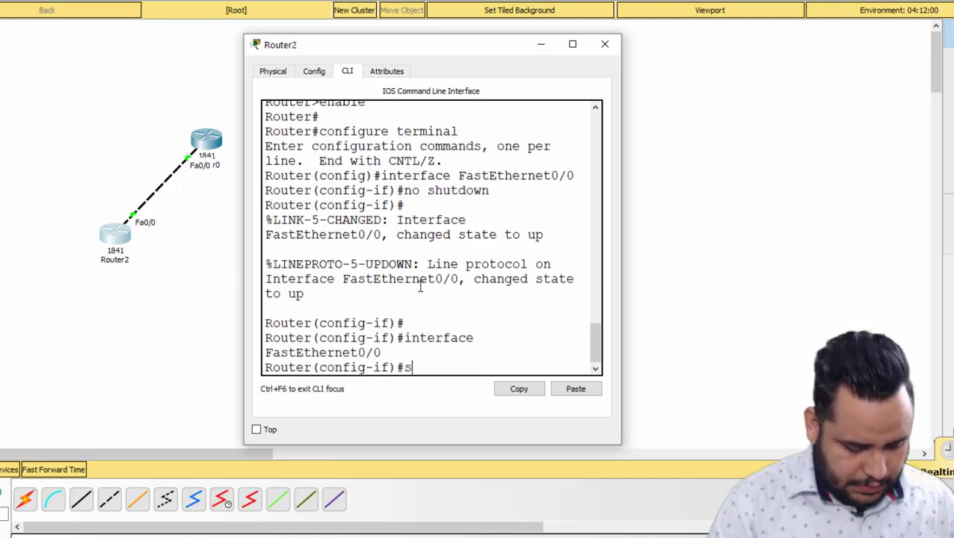
{"action": "type", "text": "p"}
{"action": "key", "text": "Tab"}
{"action": "type", "text": "10"}
{"action": "key", "text": "Return"}
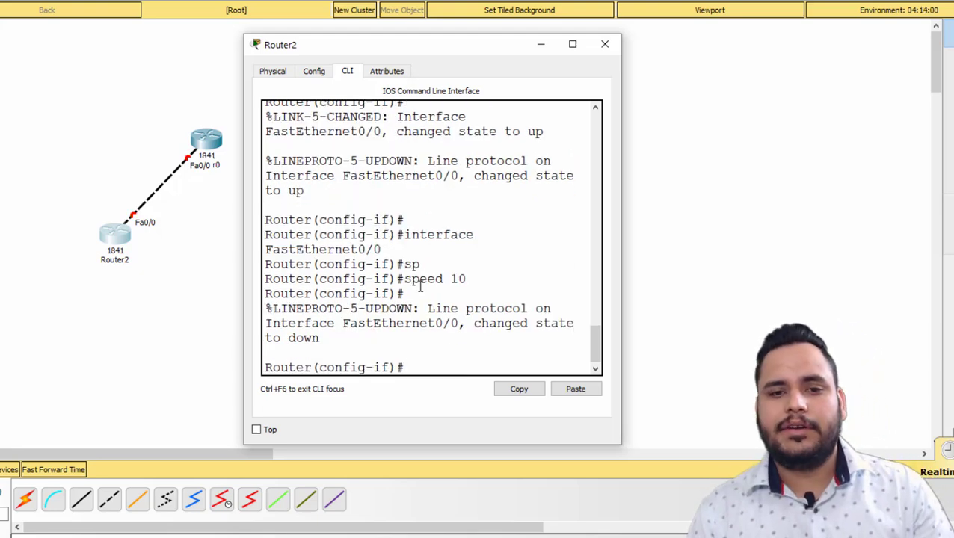
List the duplex options with 'duplex ?'
{"action": "type", "text": "du"}
{"action": "key", "text": "Tab"}
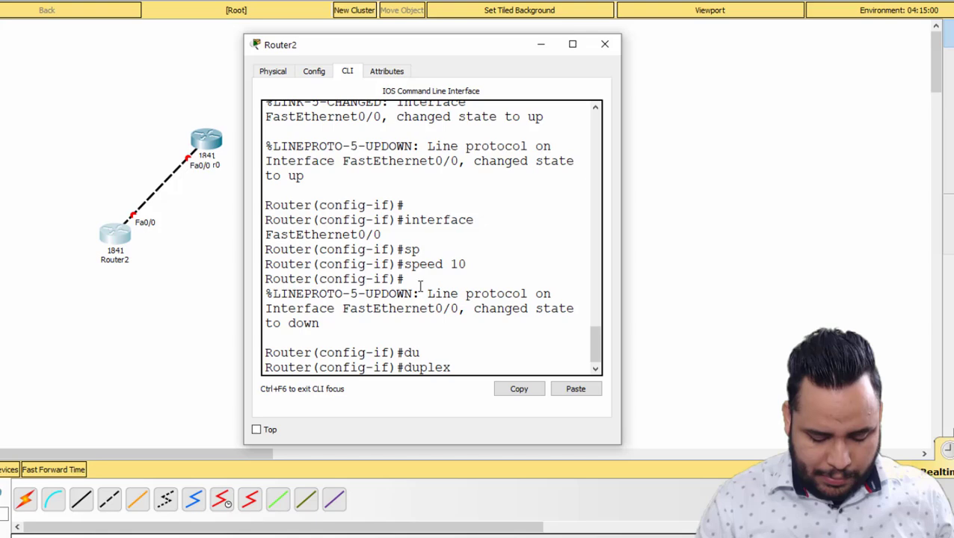
{"action": "type", "text": "?"}
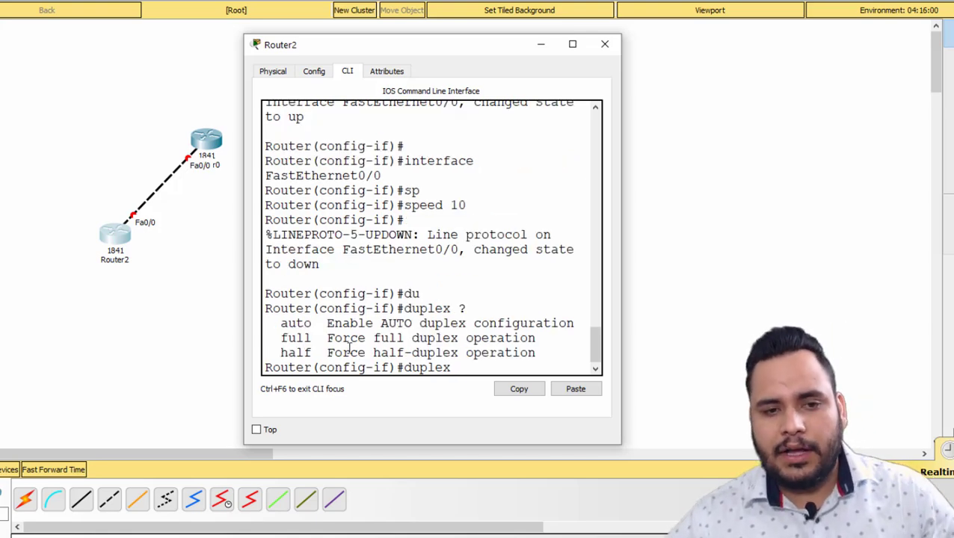
Highlight the full and half duplex options in Router2's CLI output
{"action": "double_click", "coordinate": [282, 338]}
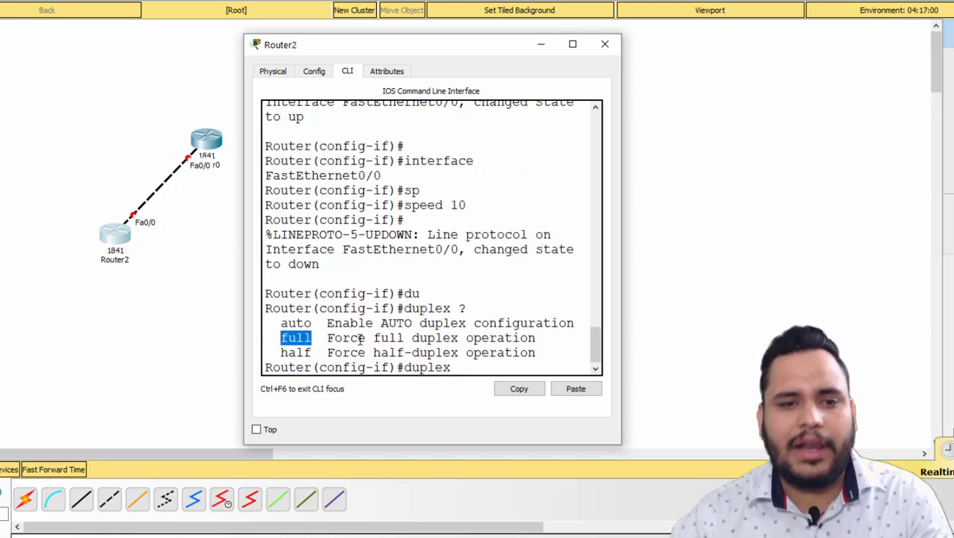
{"action": "left_click_drag", "start_coordinate": [271, 345], "coordinate": [415, 353]}
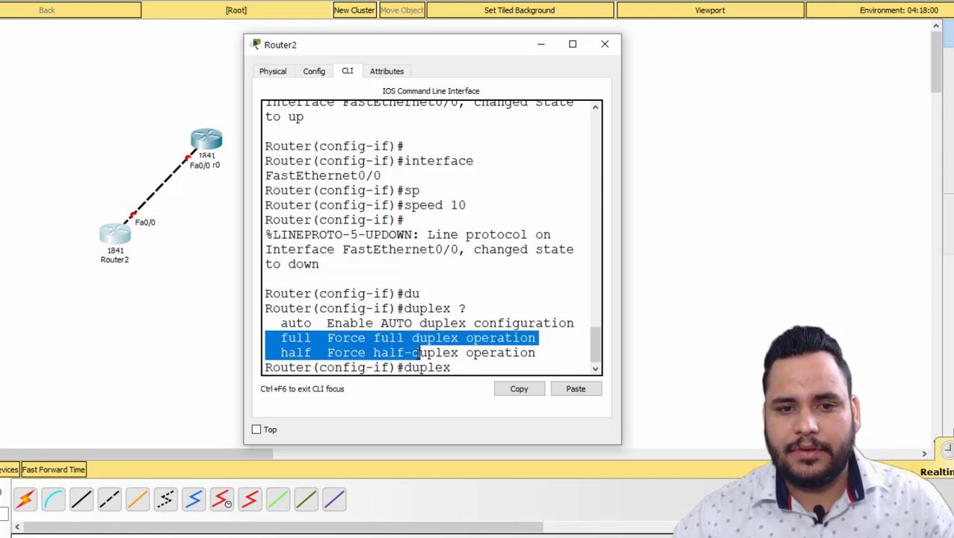